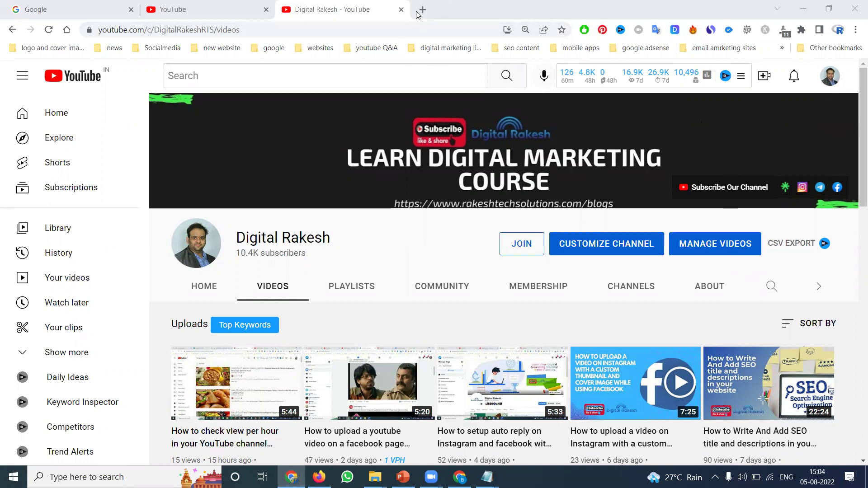
Step: Open bing.com in a new browser tab, search for "rakesh tech solutions" and look through the results
text(bing)
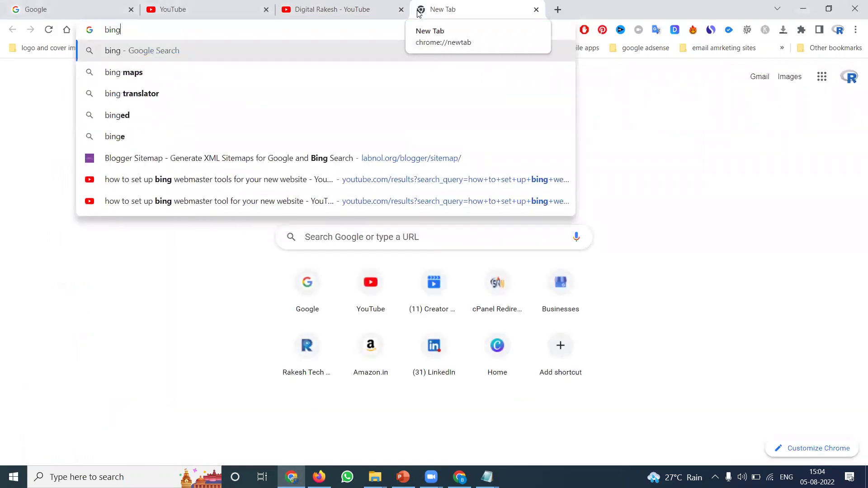
key(ctrl+Return)
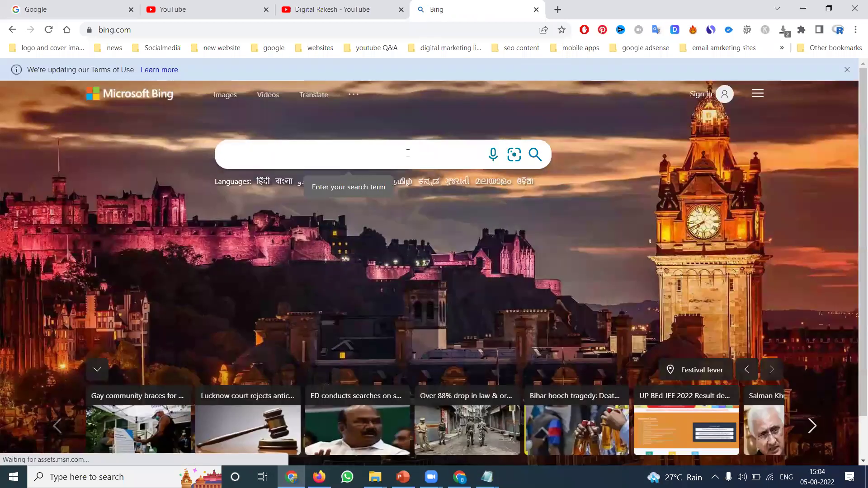
text(rakesh )
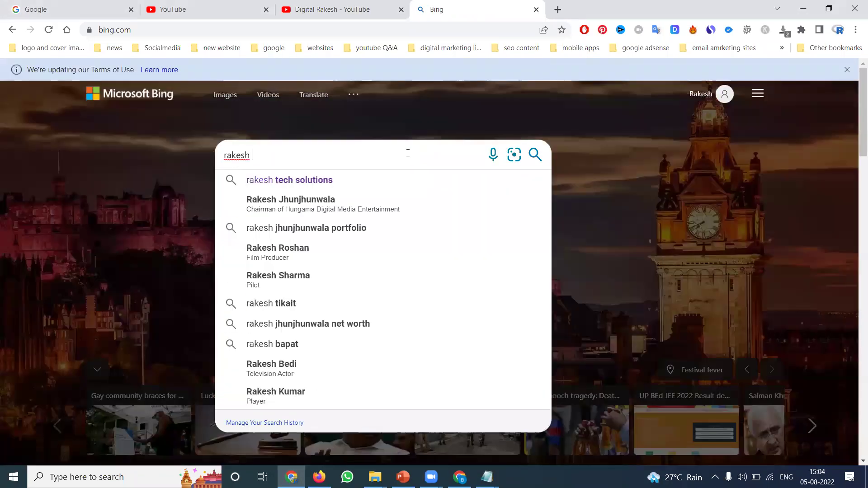
text(tech sol)
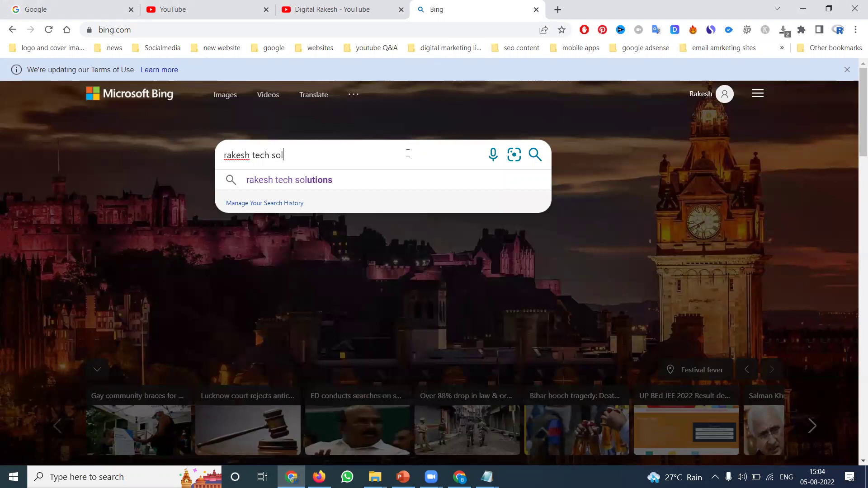
key(Down)
key(Return)
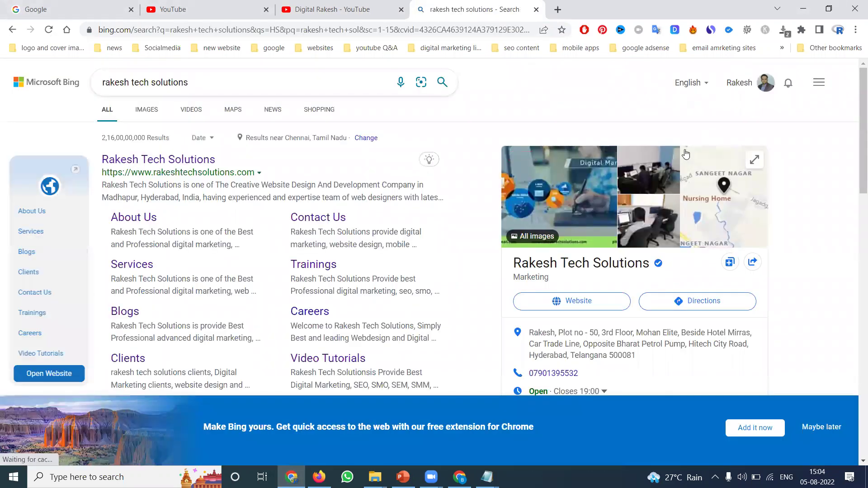
scroll(611, 165, down, 1)
scroll(608, 166, down, 3)
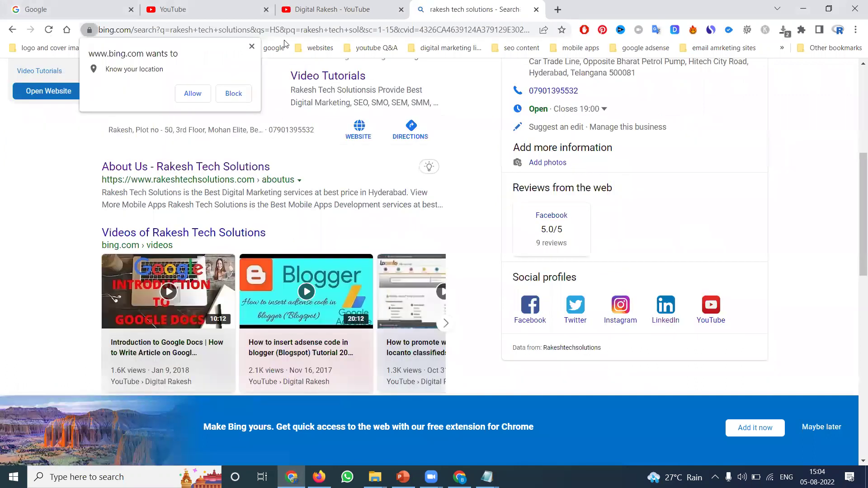
scroll(224, 70, up, 3)
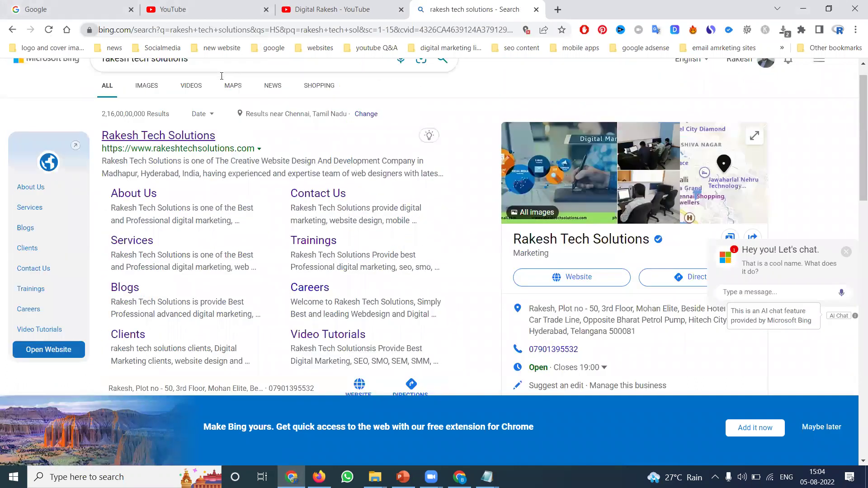
Step: Search Bing for "digital marketing company in pragathi nagar" with the corrected spelling and review the local listings and web results
scroll(221, 75, up, 1)
click(221, 75)
text(d)
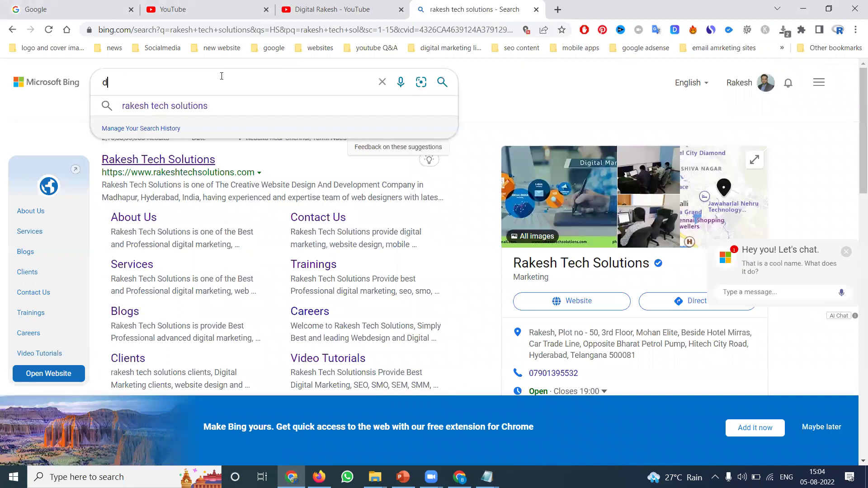
text(igital marketimng copmpany in praga)
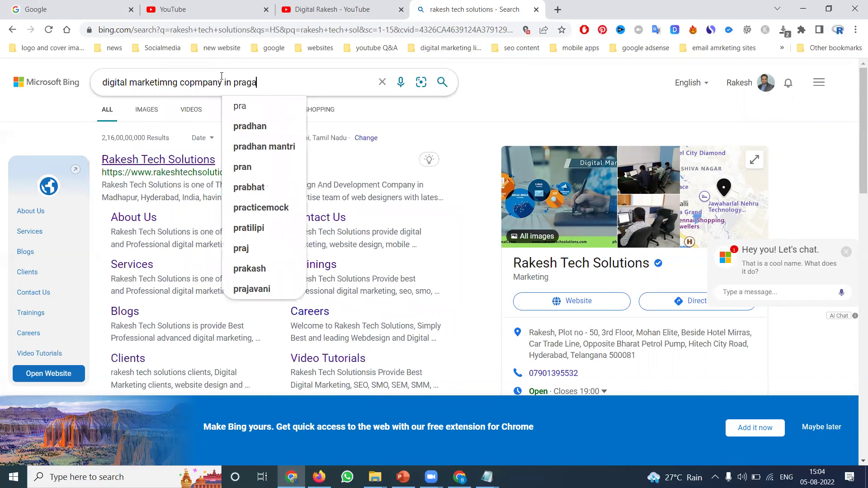
text(thi nagar)
key(Return)
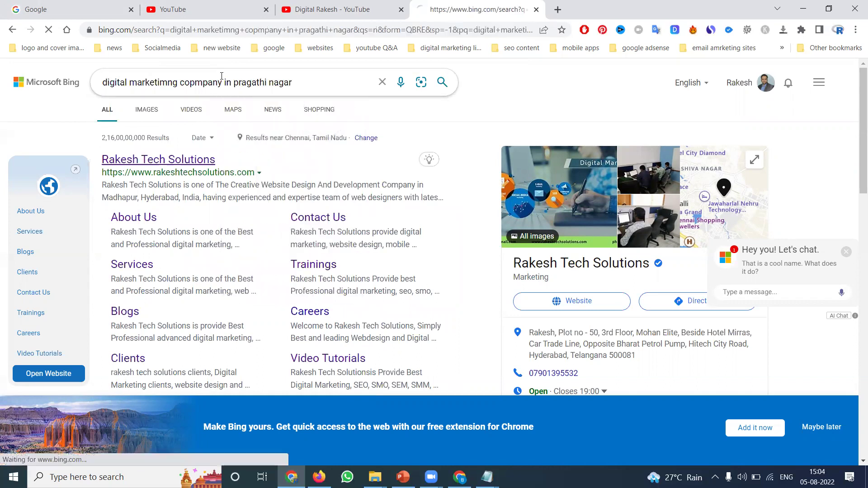
click(269, 162)
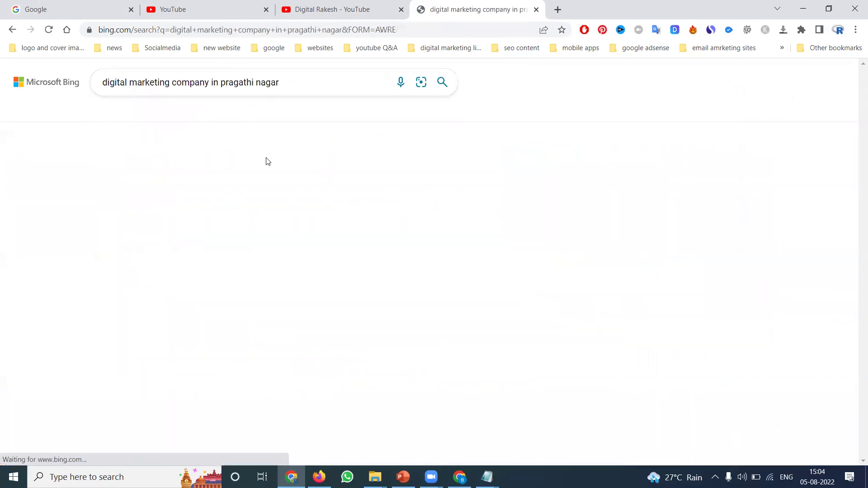
scroll(86, 178, down, 5)
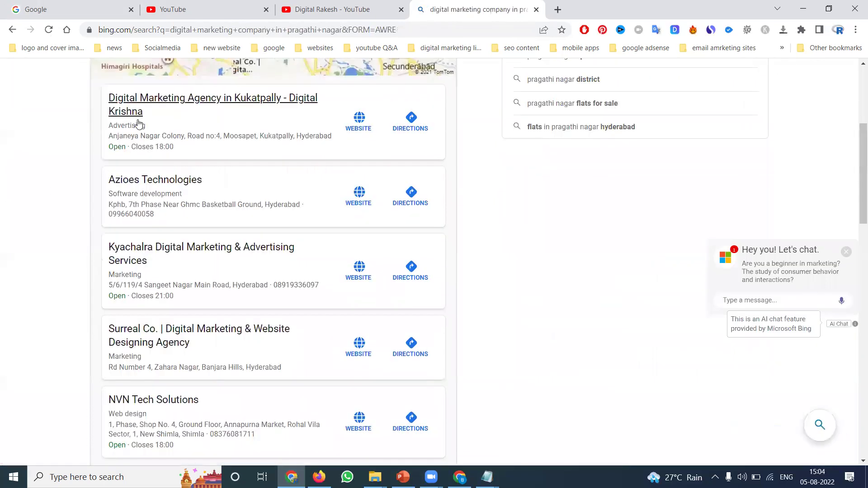
scroll(145, 182, down, 3)
scroll(144, 181, down, 5)
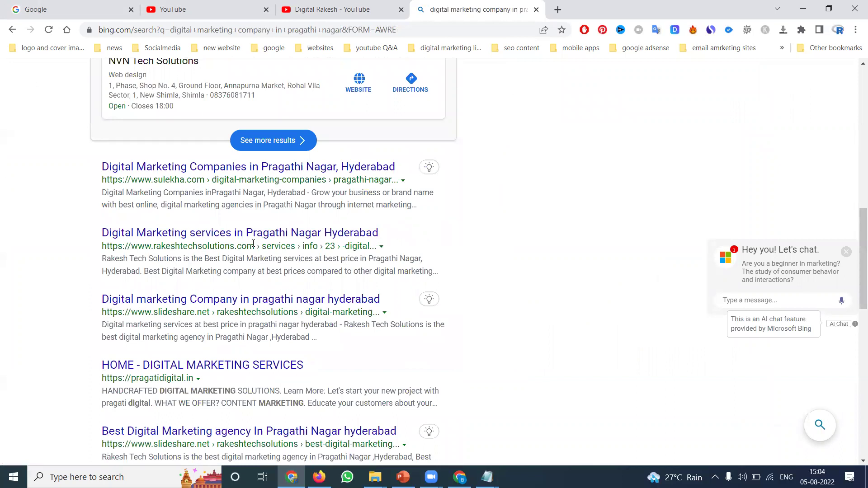
scroll(62, 175, up, 10)
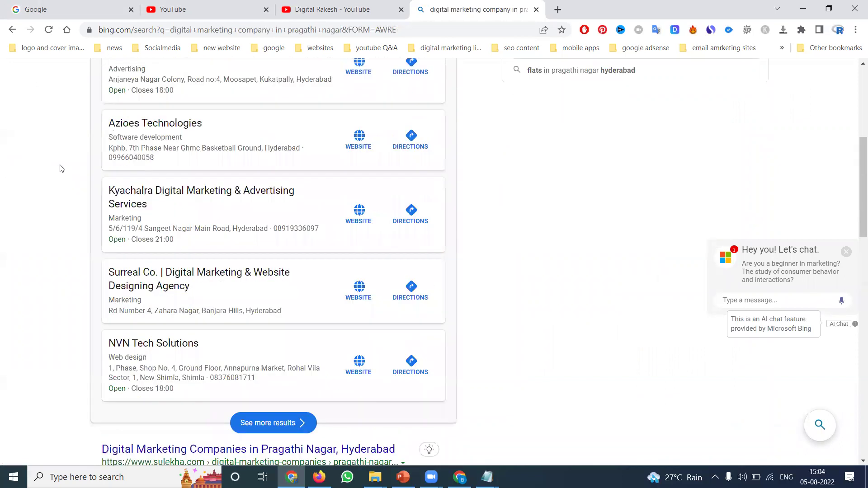
scroll(63, 135, up, 2)
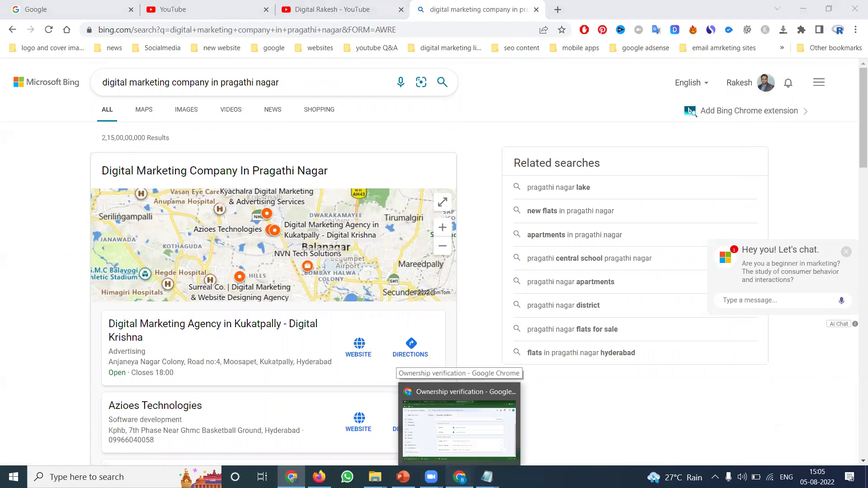
Step: Switch to the Chrome window with Google Search Console, show the property's Overview, and open the astrology website's home page
click(454, 420)
click(86, 146)
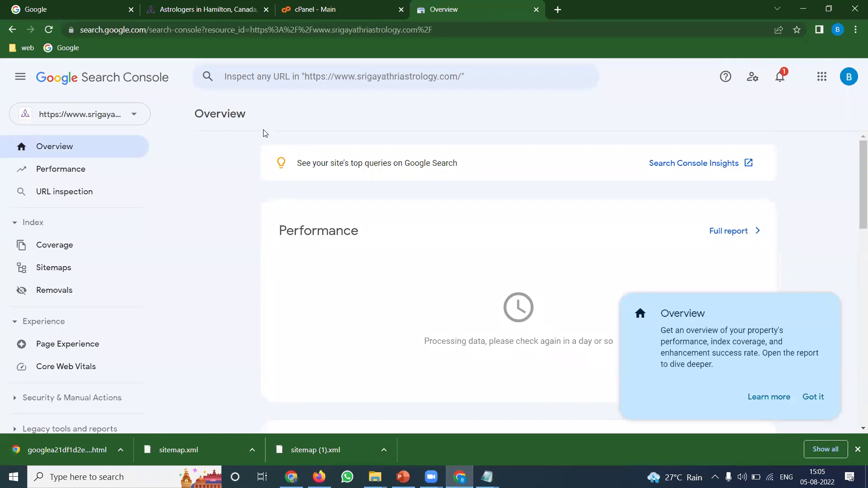
click(167, 7)
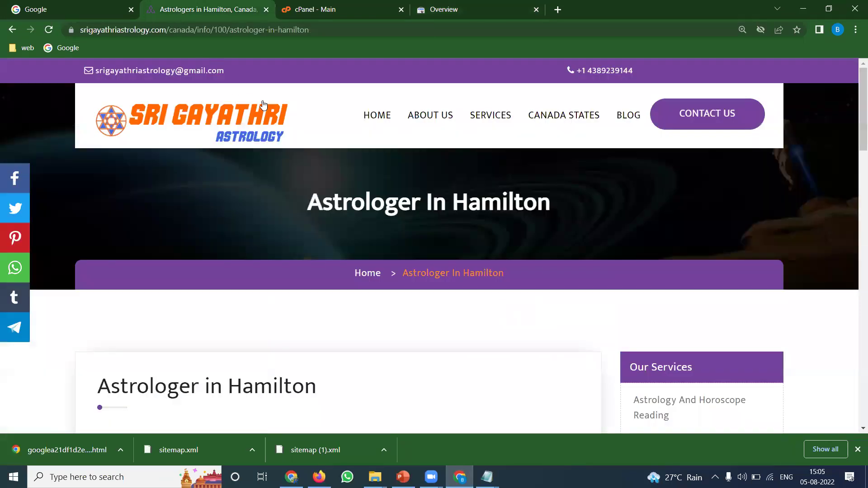
click(381, 117)
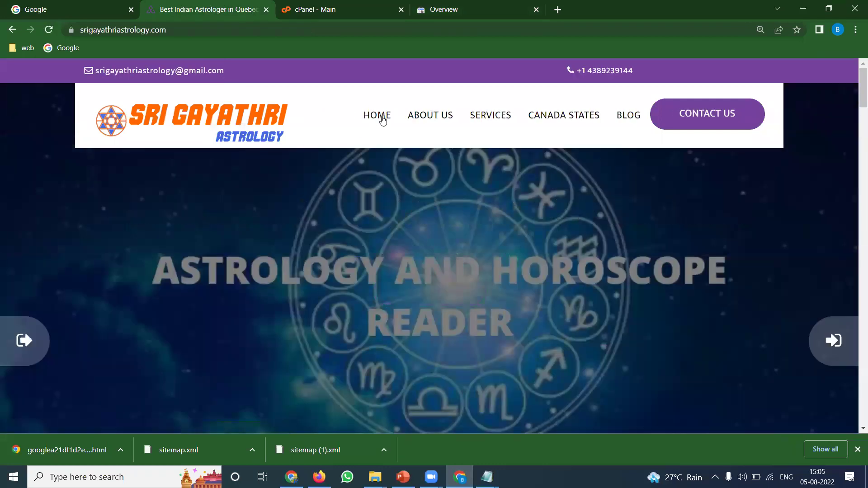
Step: Search Google for "bing webmaster" in a new browser tab and open the Bing Webmaster Tools site
click(557, 9)
text(bing webma)
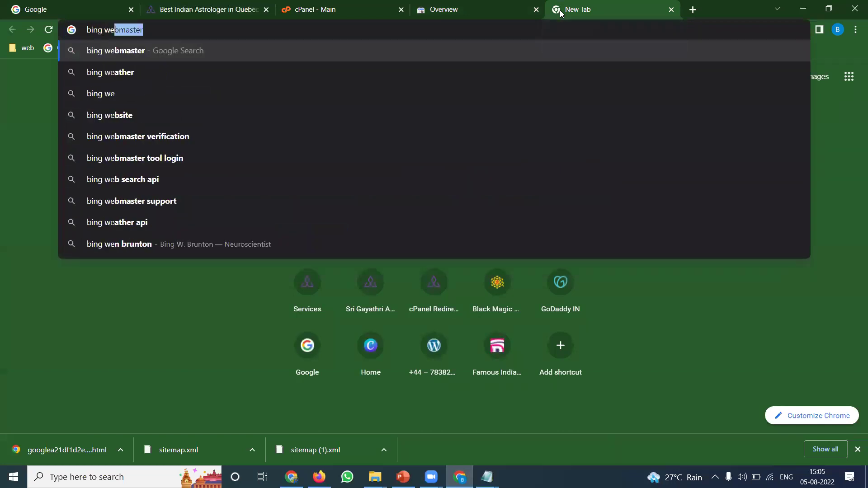
text(ster)
key(Return)
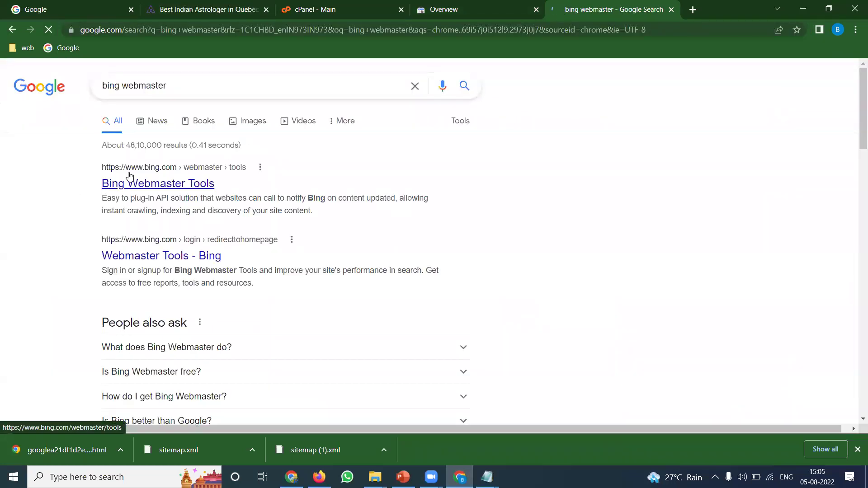
click(130, 176)
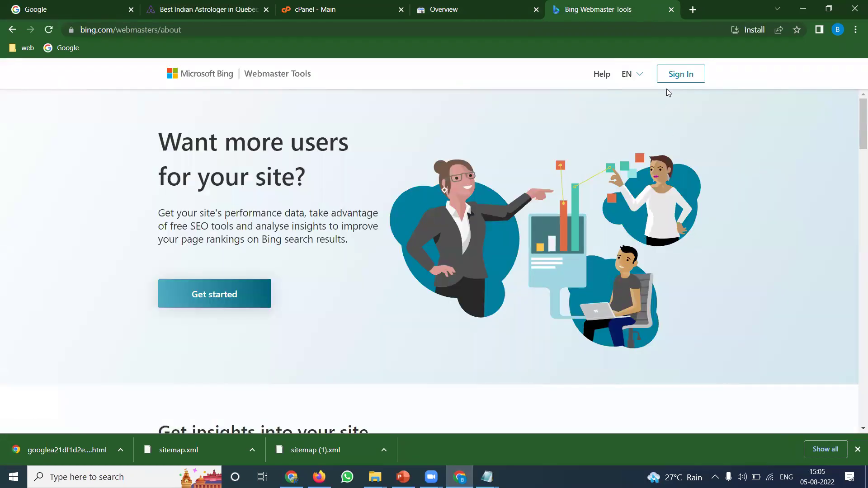
Step: Sign in to Bing Webmaster Tools with the same Google account that is used for Search Console
click(672, 76)
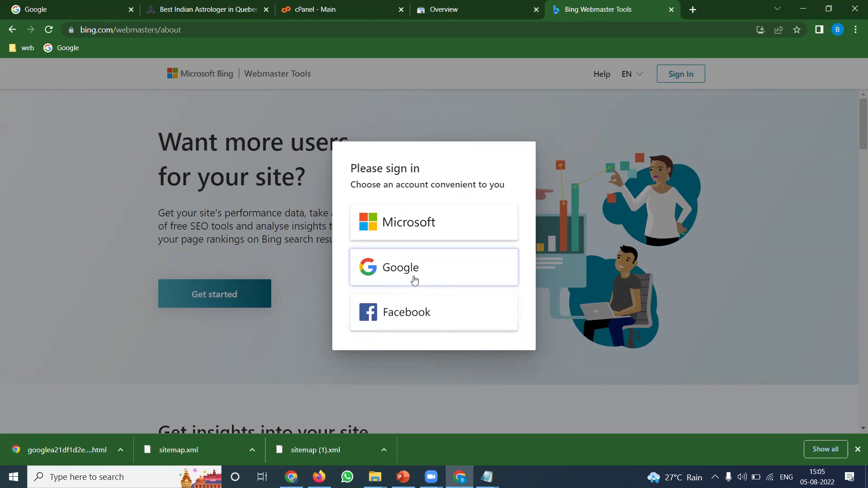
click(465, 6)
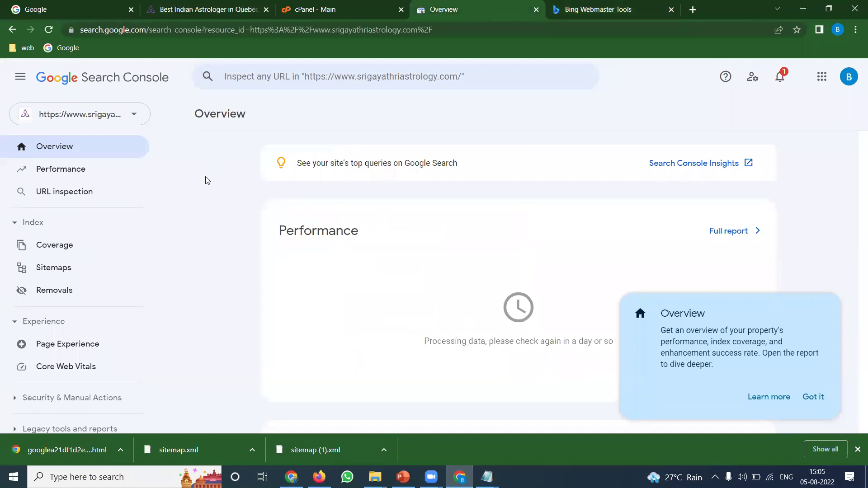
click(586, 10)
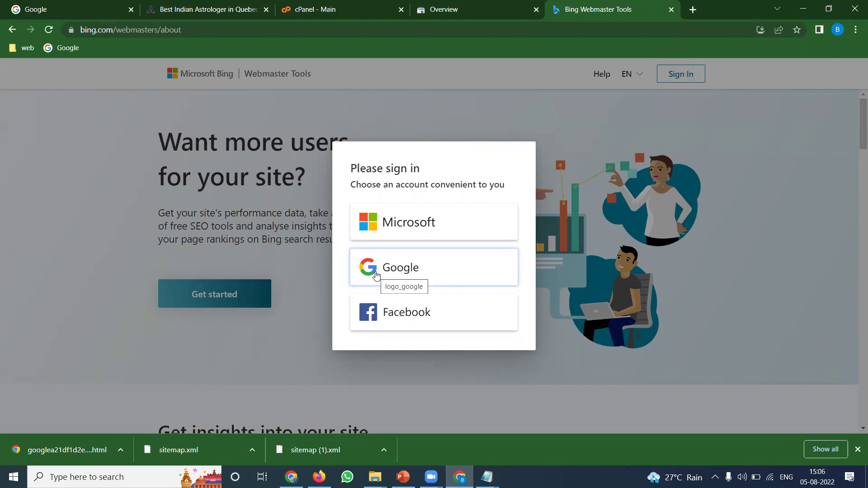
click(426, 13)
click(569, 9)
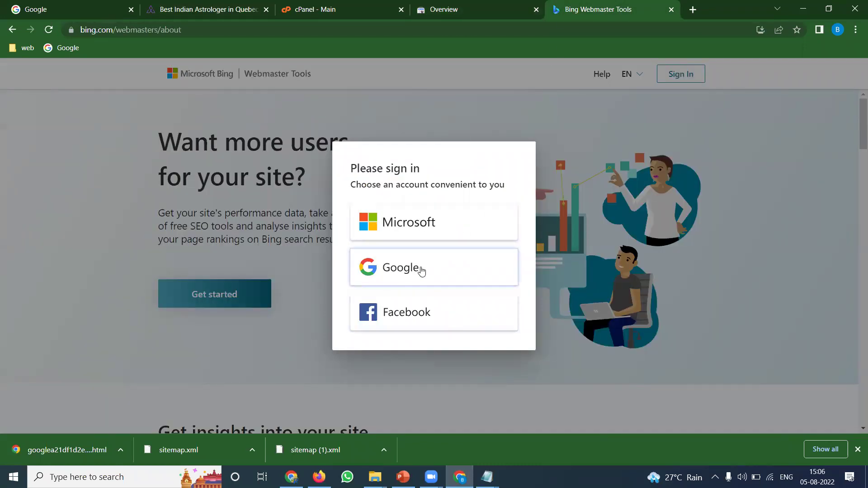
click(428, 16)
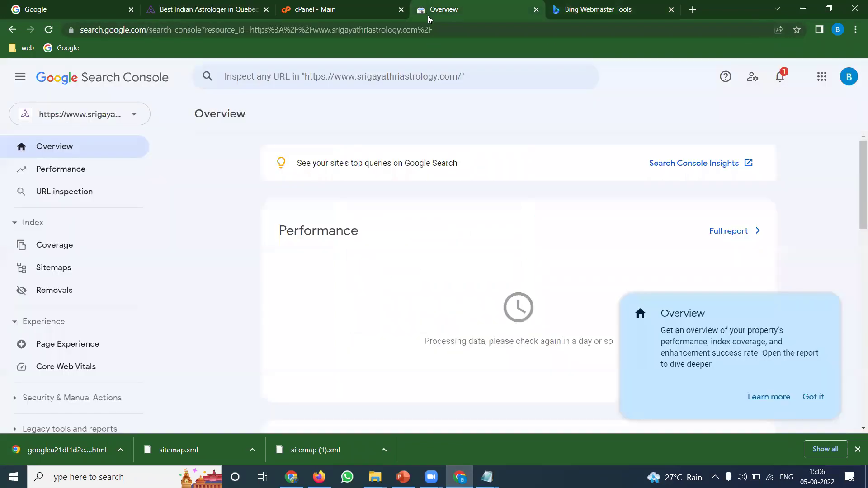
click(612, 9)
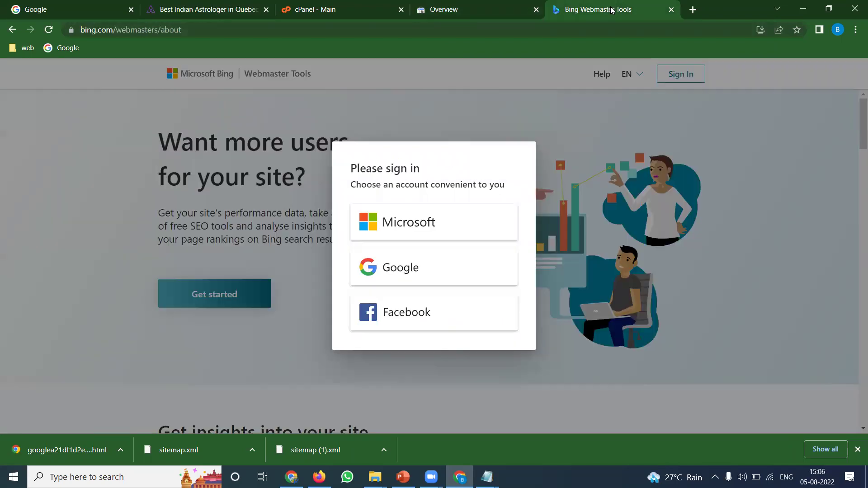
click(395, 268)
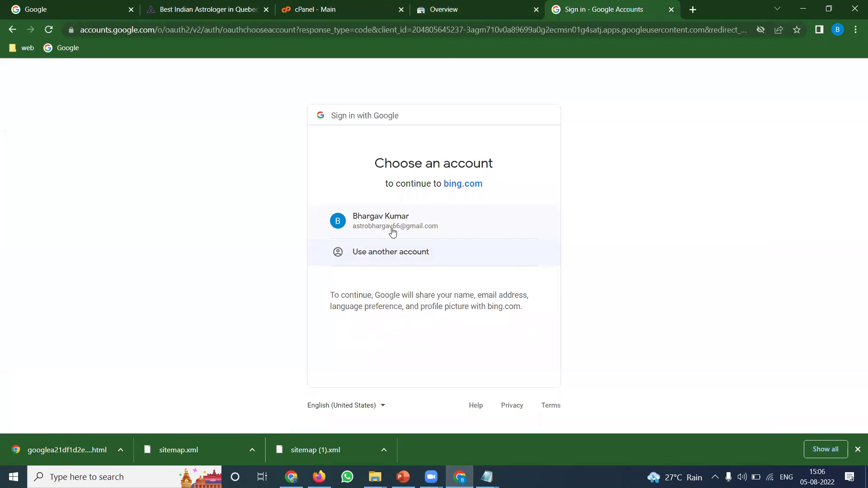
click(393, 229)
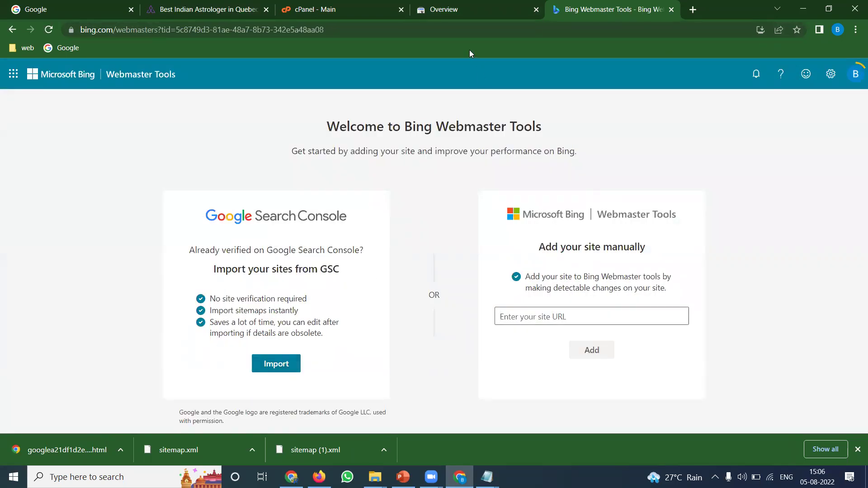
Step: Start the site import from Google Search Console and authorize Bing's access with the same Google account
click(446, 12)
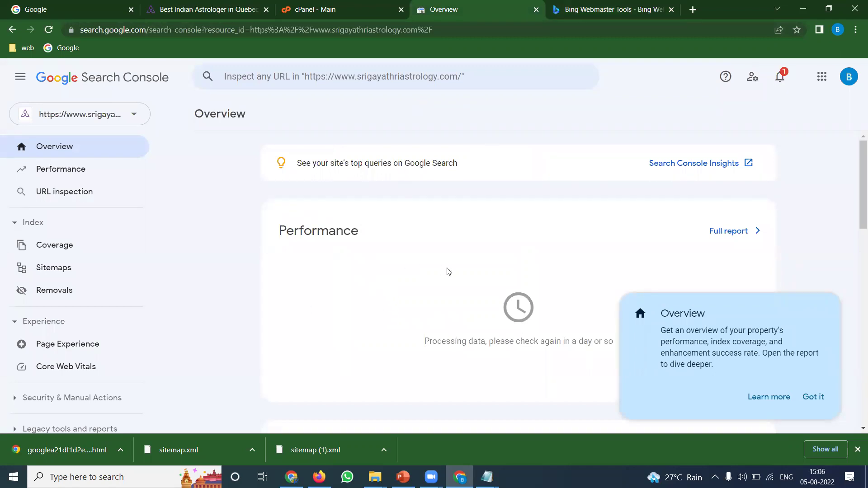
click(590, 14)
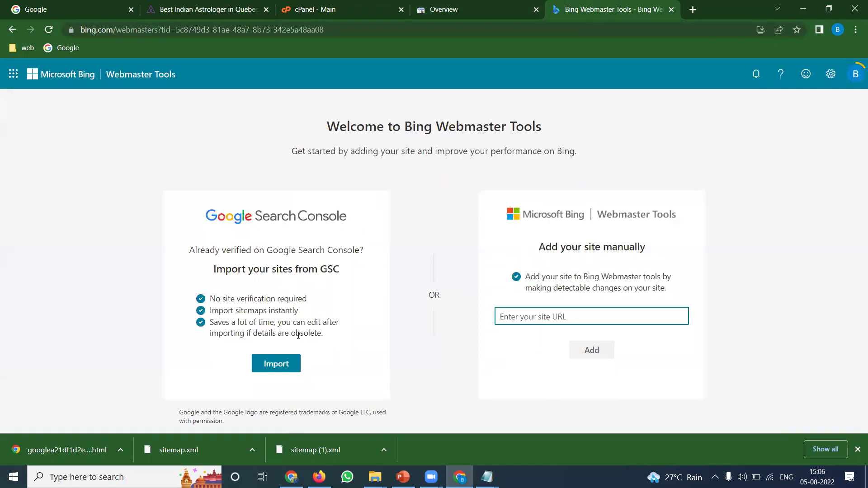
click(275, 369)
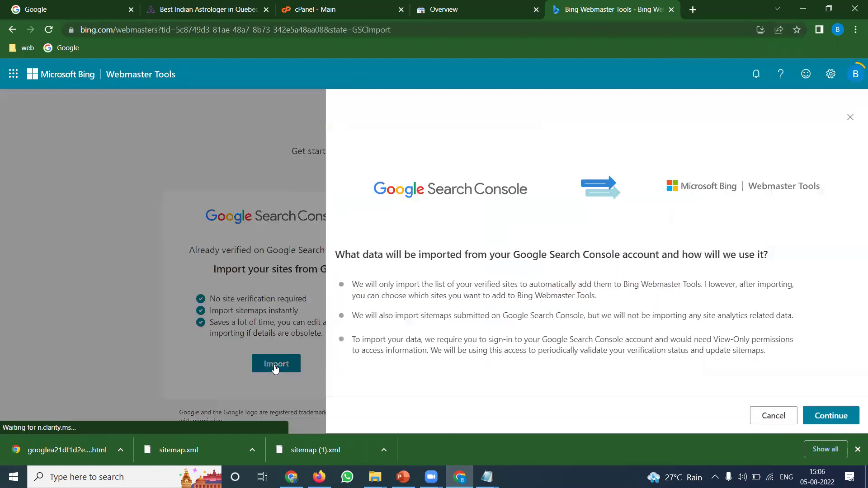
click(801, 415)
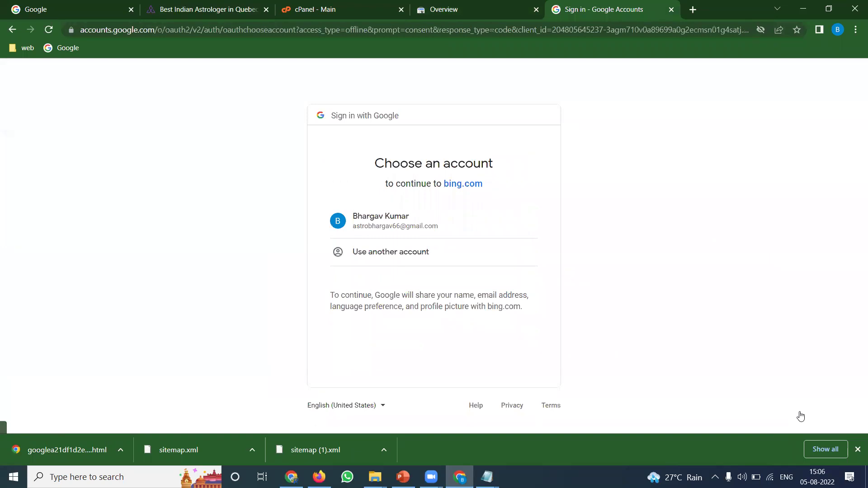
click(441, 227)
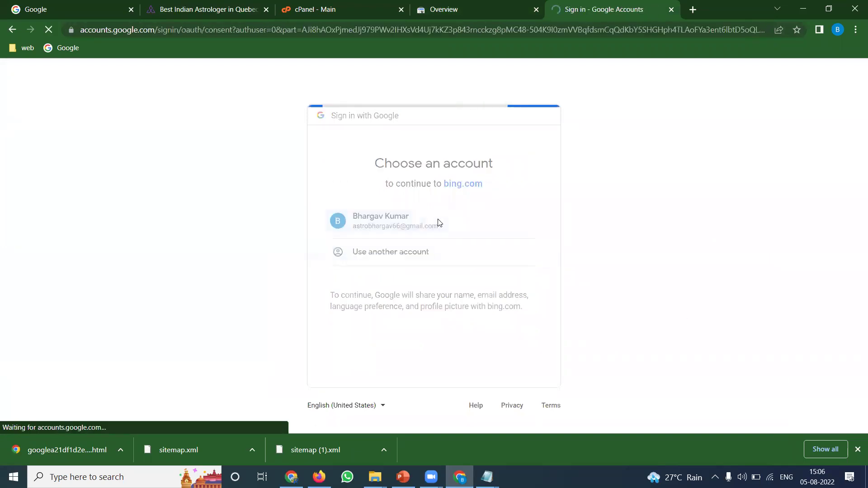
click(499, 374)
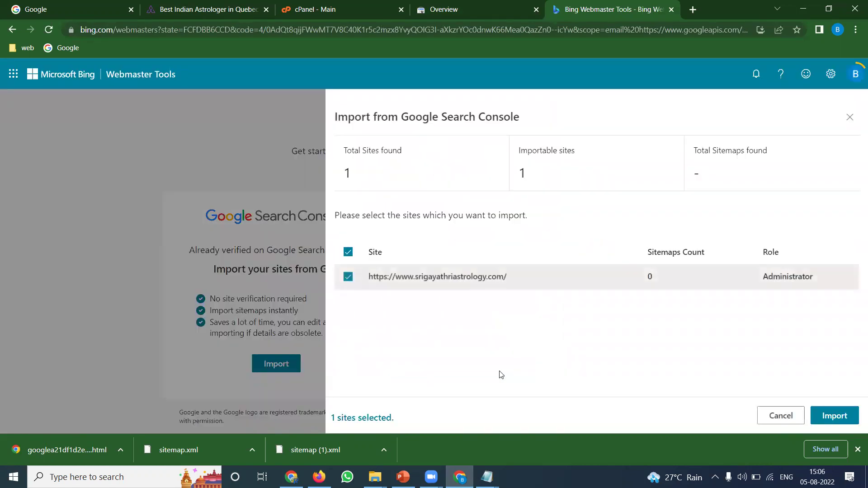
click(835, 423)
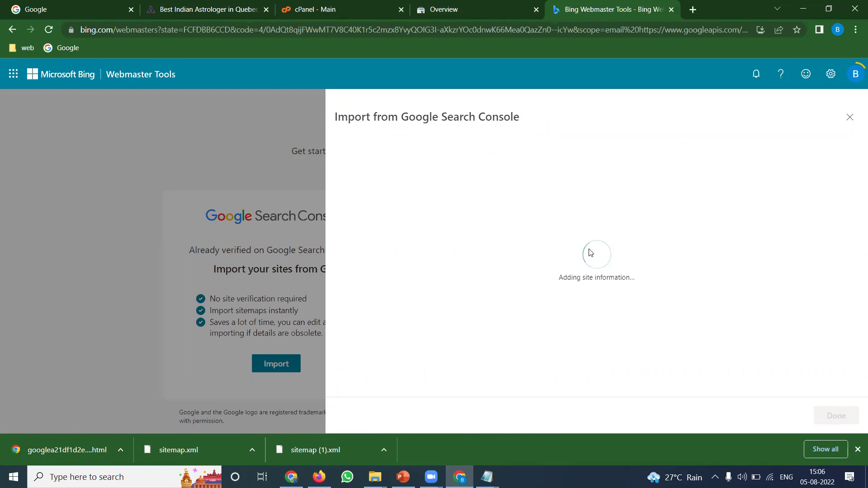
click(836, 416)
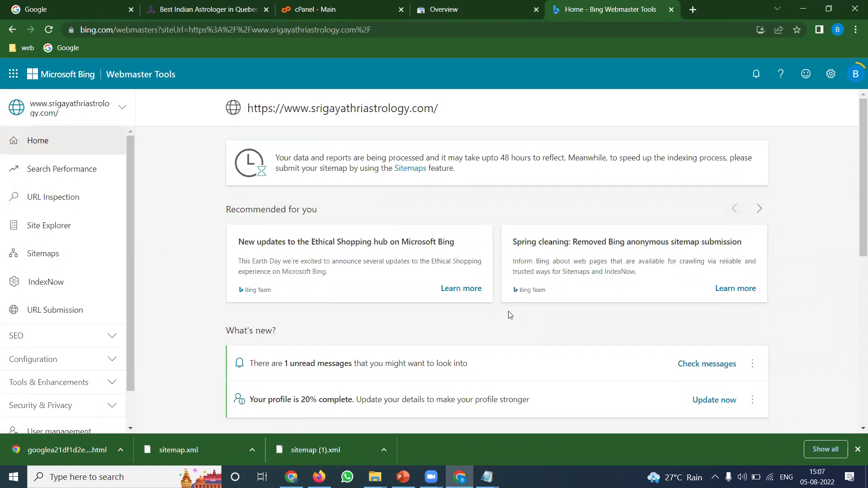
Step: View the imported site's URL Inspection and Search Performance pages in Webmaster Tools
click(18, 199)
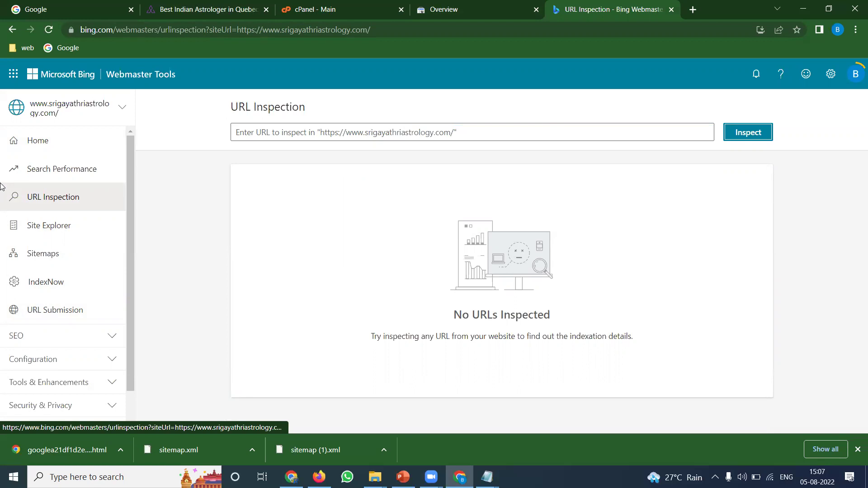
click(41, 170)
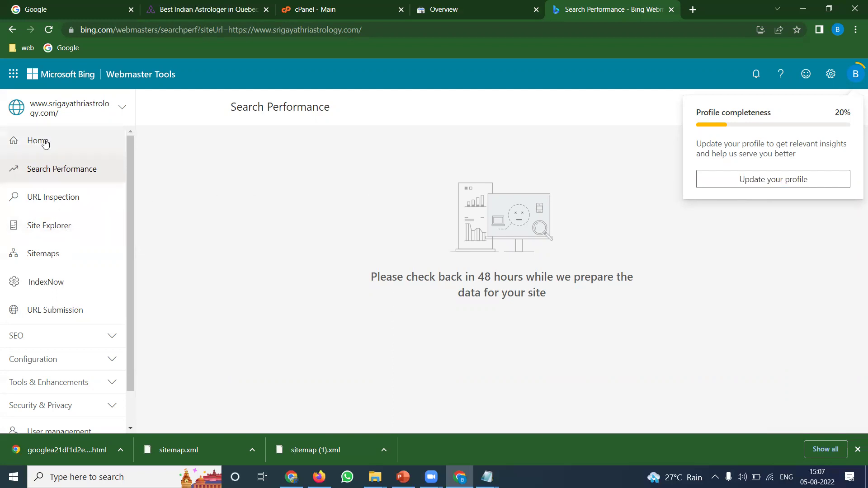
click(37, 201)
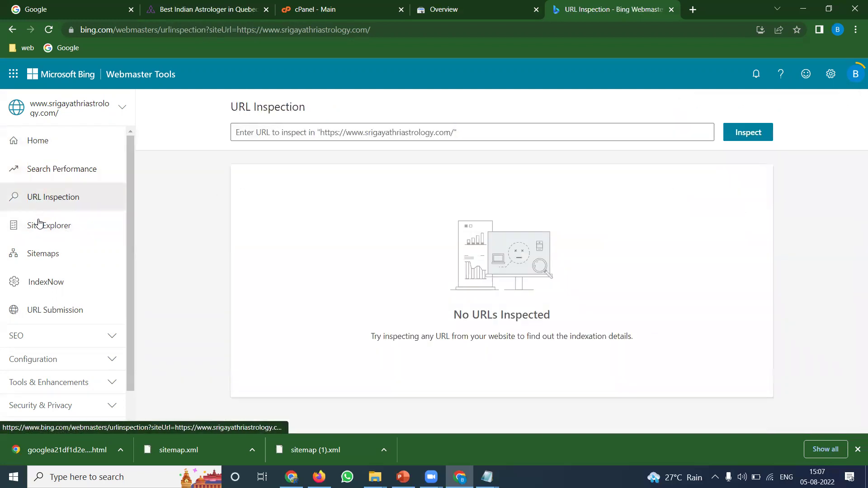
Step: Open the site's Sitemaps page, view the astrology website's home page in its own browser tab, and return to Sitemaps
click(40, 253)
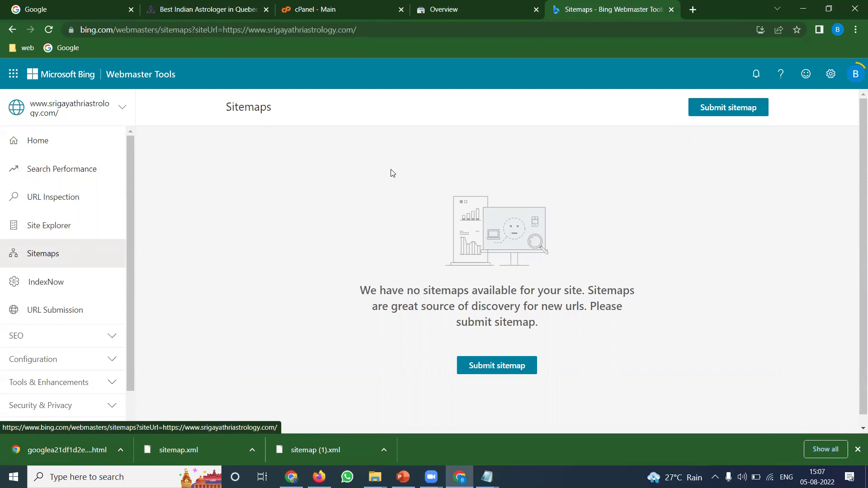
click(182, 4)
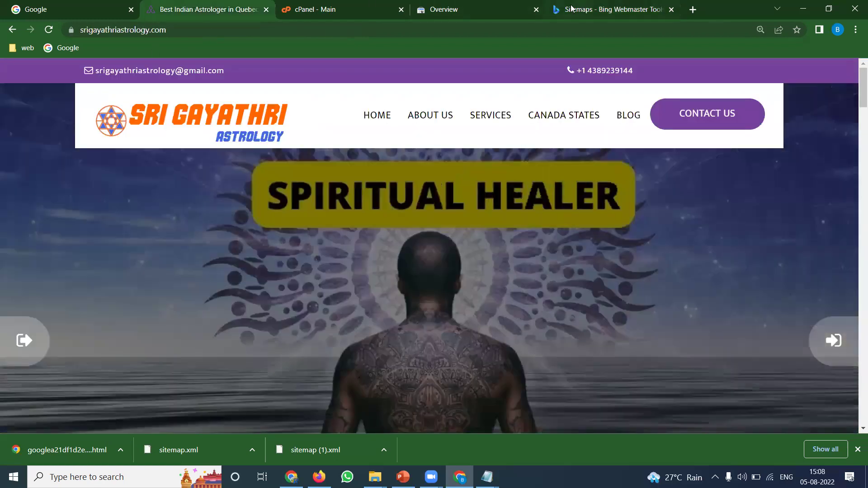
click(573, 8)
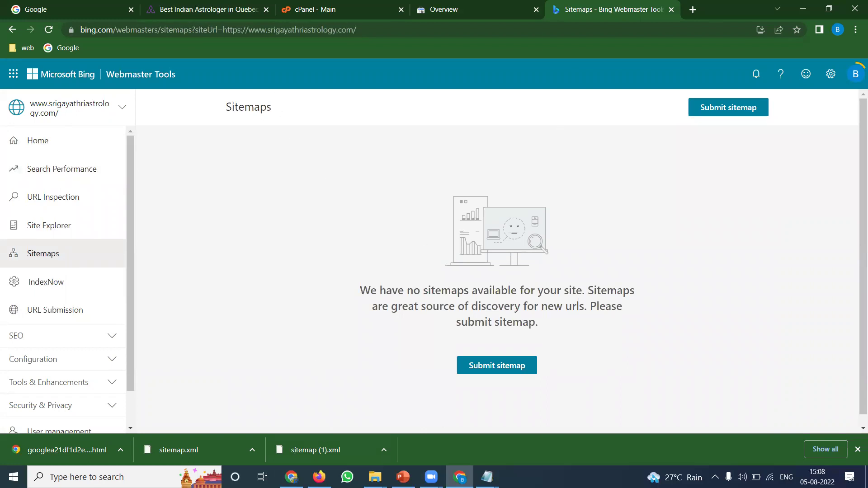
Step: Switch to the other Chrome window and close the Bing results for "digital marketing company in pragathi nagar" to show the YouTube channel's videos
click(292, 477)
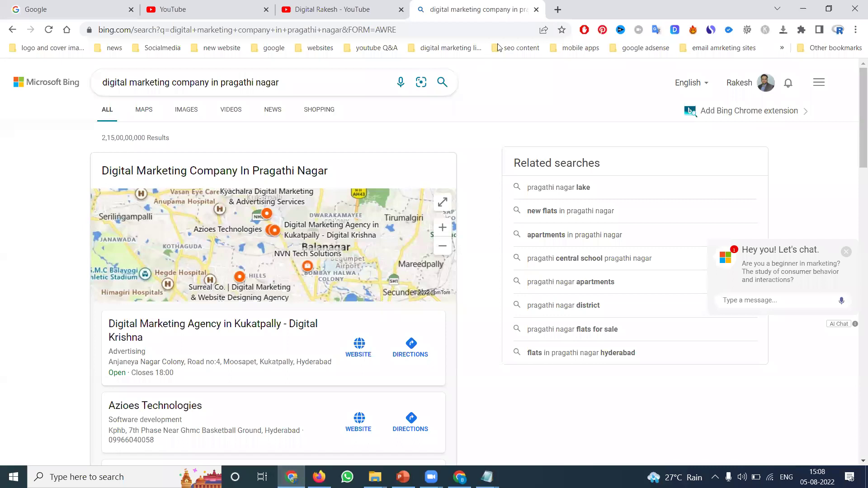
click(536, 10)
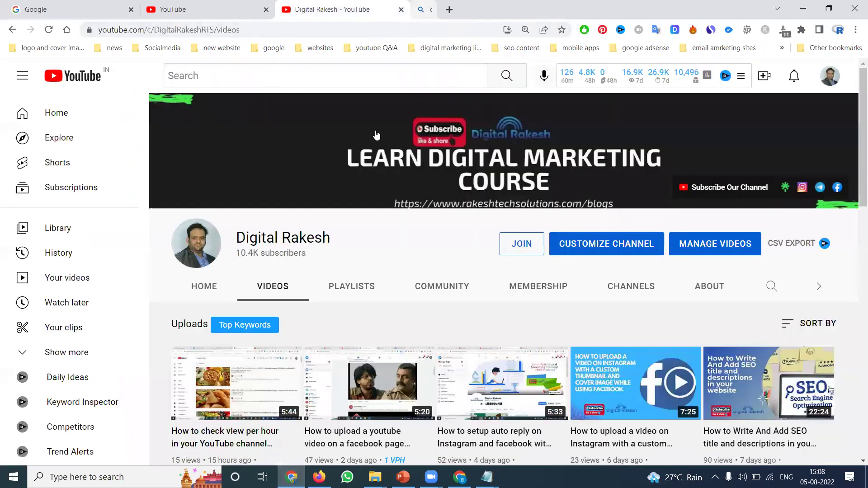